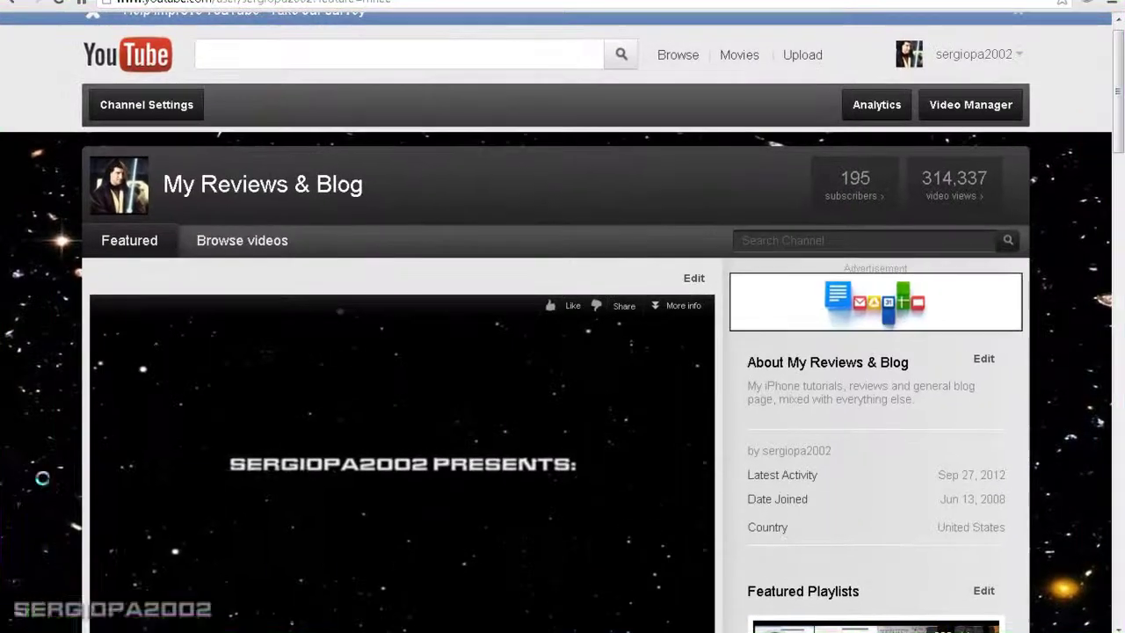
# Step: Run msconfig from the Win+R box to bring up System Configuration
pyautogui.press('super+r')
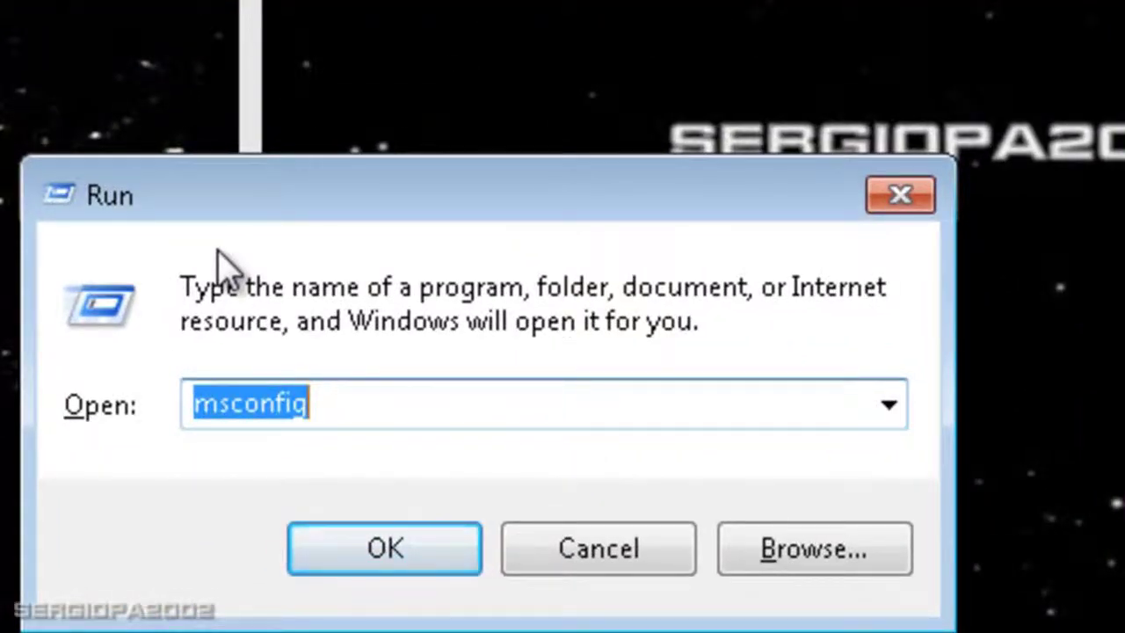
pyautogui.write('msco')
pyautogui.press('Down')
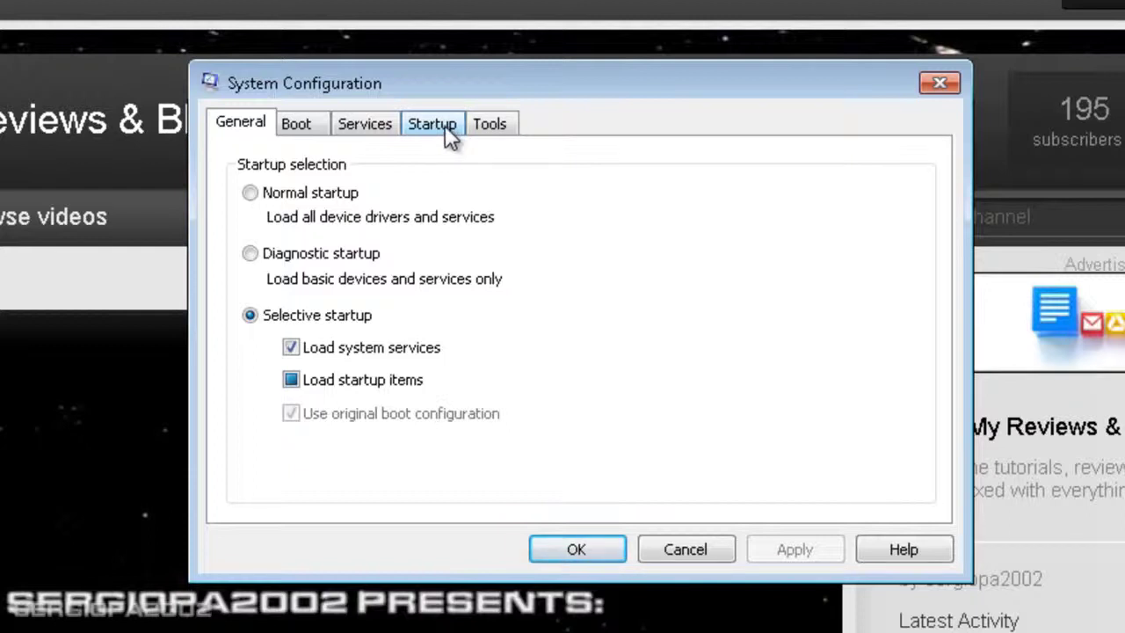
# Step: Show the Startup page and scroll through items like lxecmon.exe, EzPrint and Skype
pyautogui.click(445, 125)
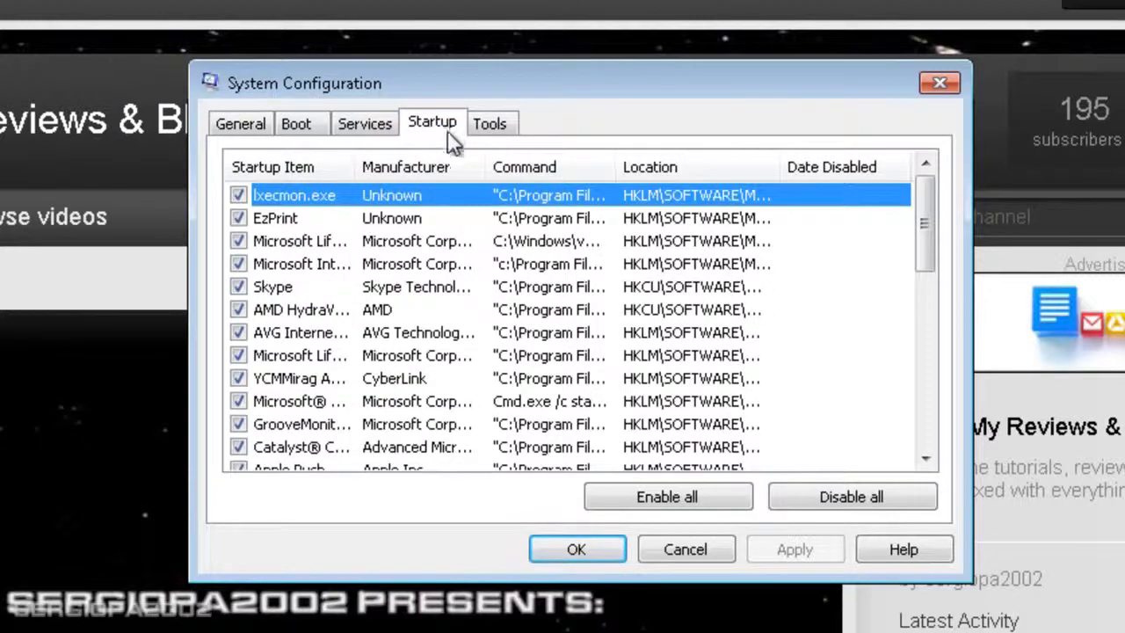
pyautogui.moveTo(929, 219); pyautogui.dragTo(956, 380)
pyautogui.scroll(6, 957, 379)
pyautogui.moveTo(926, 196); pyautogui.dragTo(909, 221)
# Step: Select the EzPrint, lxecmon.exe and LifeCam entries and widen the Manufacturer column
pyautogui.click(424, 219)
pyautogui.click(419, 199)
pyautogui.click(419, 218)
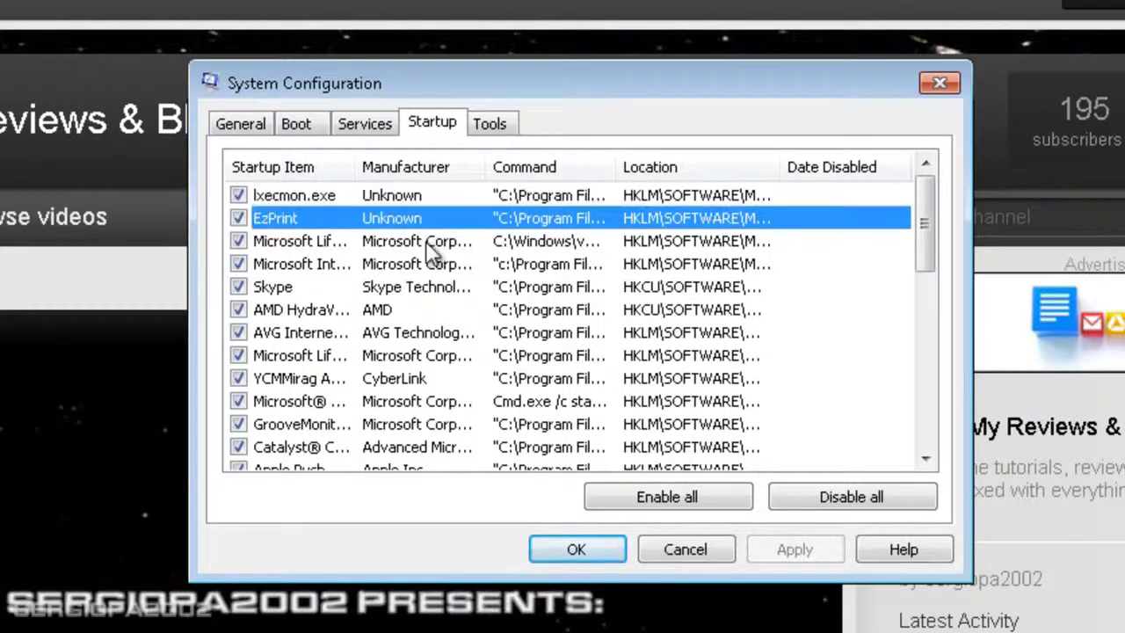
pyautogui.click(437, 243)
pyautogui.moveTo(497, 174); pyautogui.dragTo(576, 176)
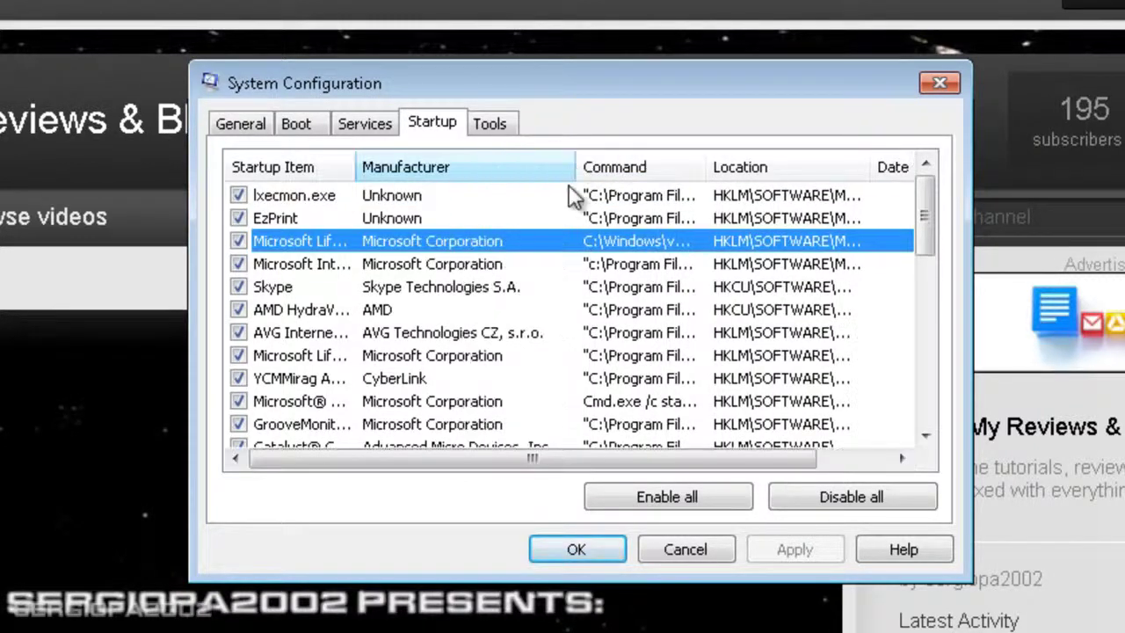
# Step: Look over IntelliPoint and AMD, then untick Skype so it won't launch at startup
pyautogui.click(470, 265)
pyautogui.click(456, 303)
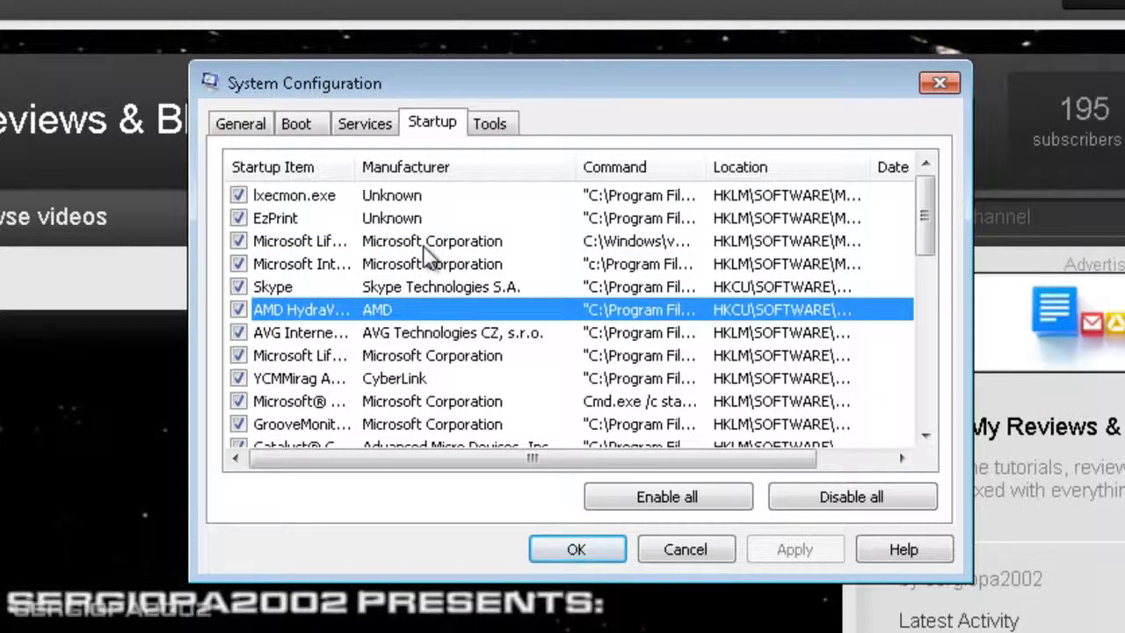
pyautogui.click(388, 286)
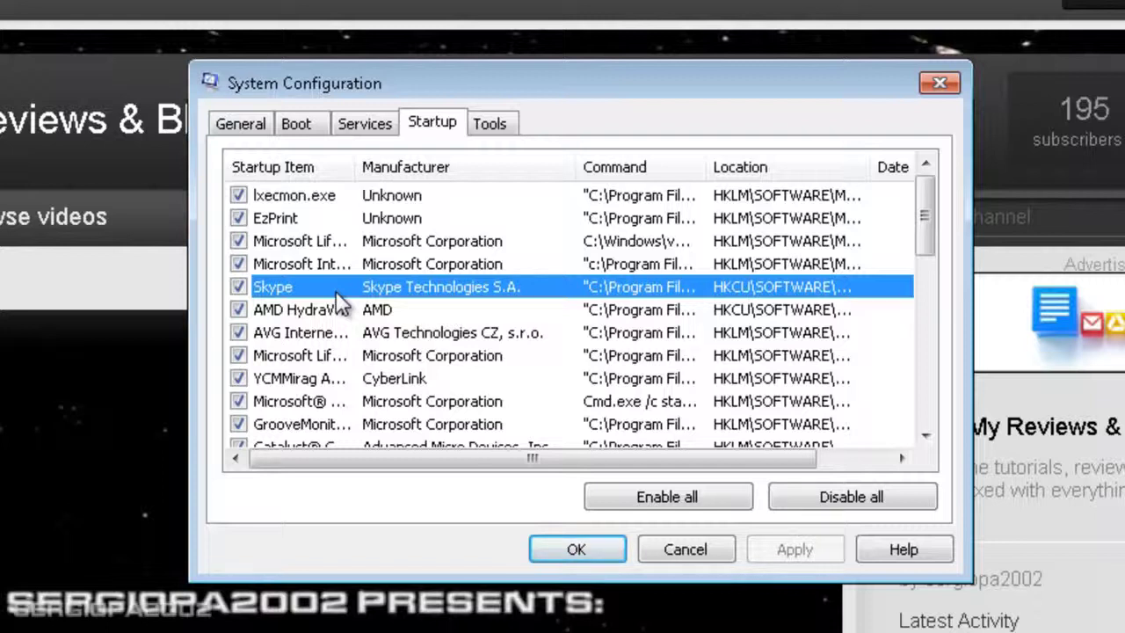
pyautogui.click(239, 287)
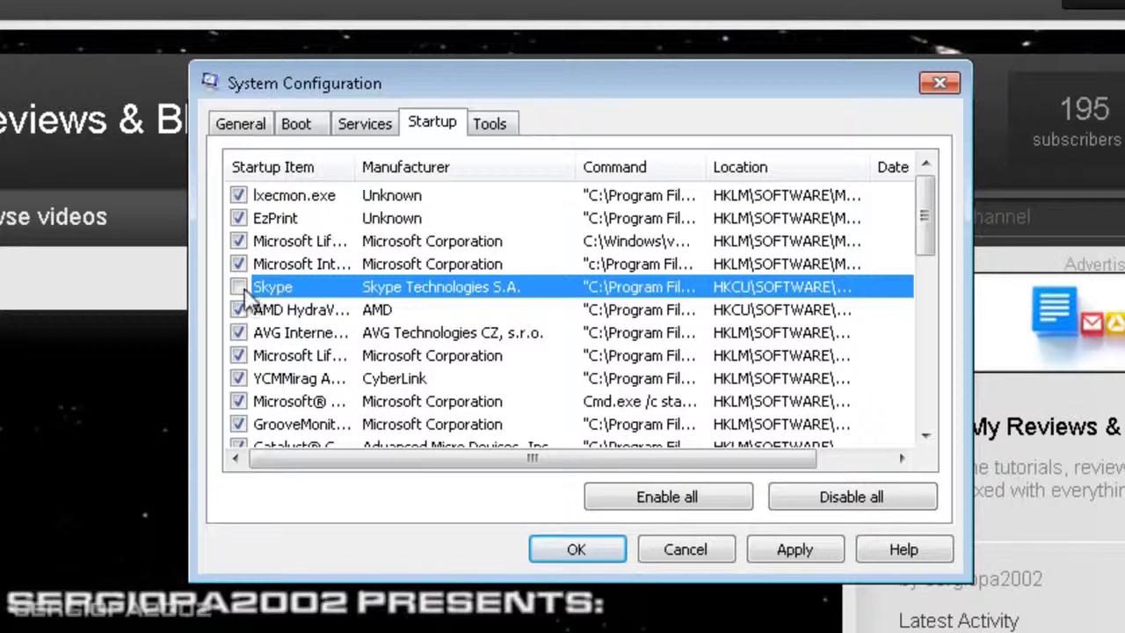
# Step: Review the AMD, AVG, LifeCam and CyberLink YCMMirag entries further down the list
pyautogui.click(386, 319)
pyautogui.click(418, 336)
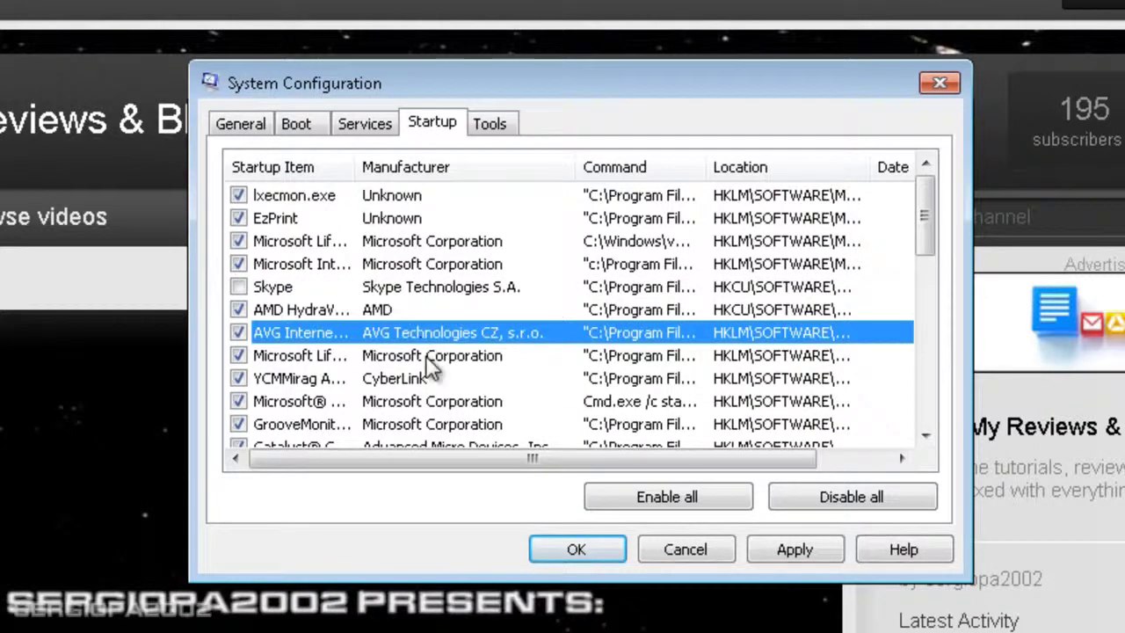
pyautogui.click(428, 361)
pyautogui.click(435, 385)
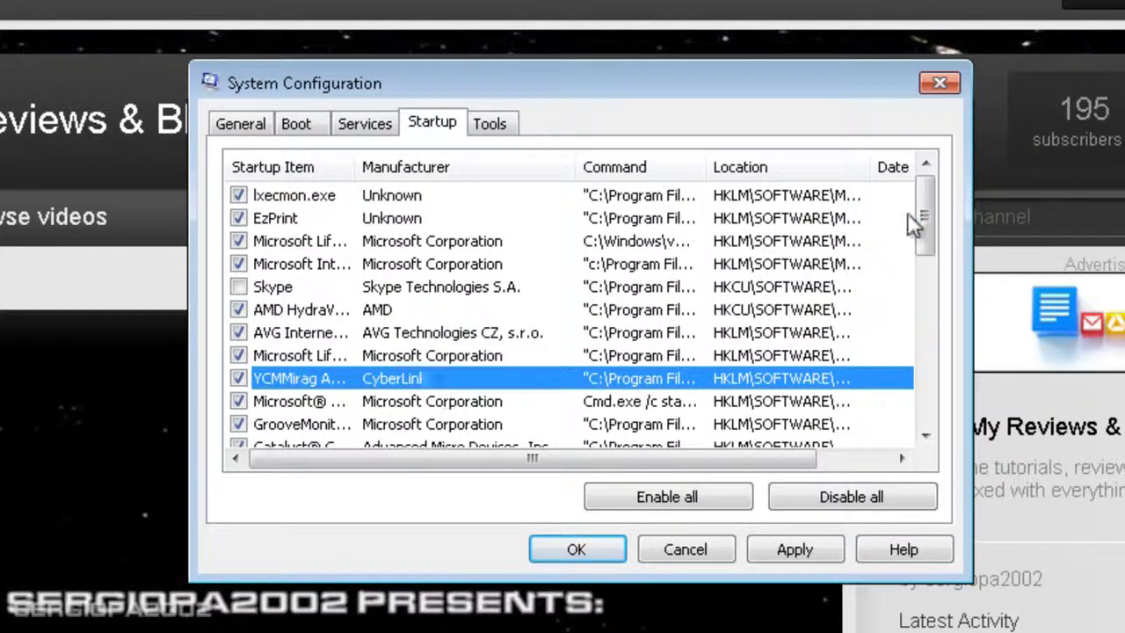
pyautogui.moveTo(933, 206); pyautogui.dragTo(929, 249)
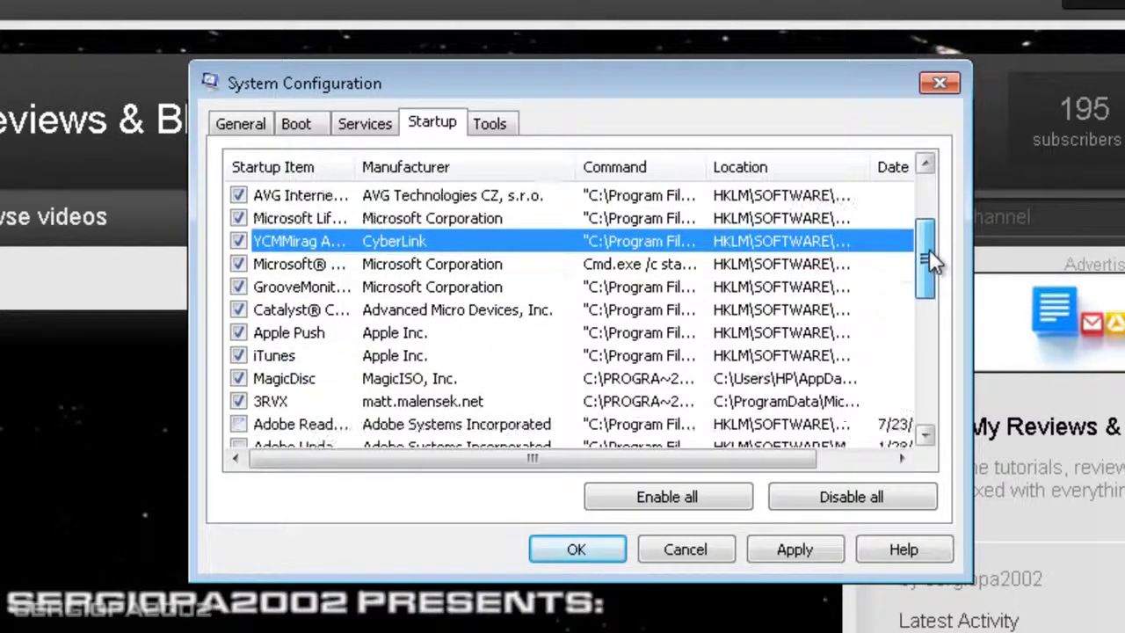
# Step: Review the iTunes, 3RVX, DivX Update and Google Update entries, then apply with OK
pyautogui.click(400, 359)
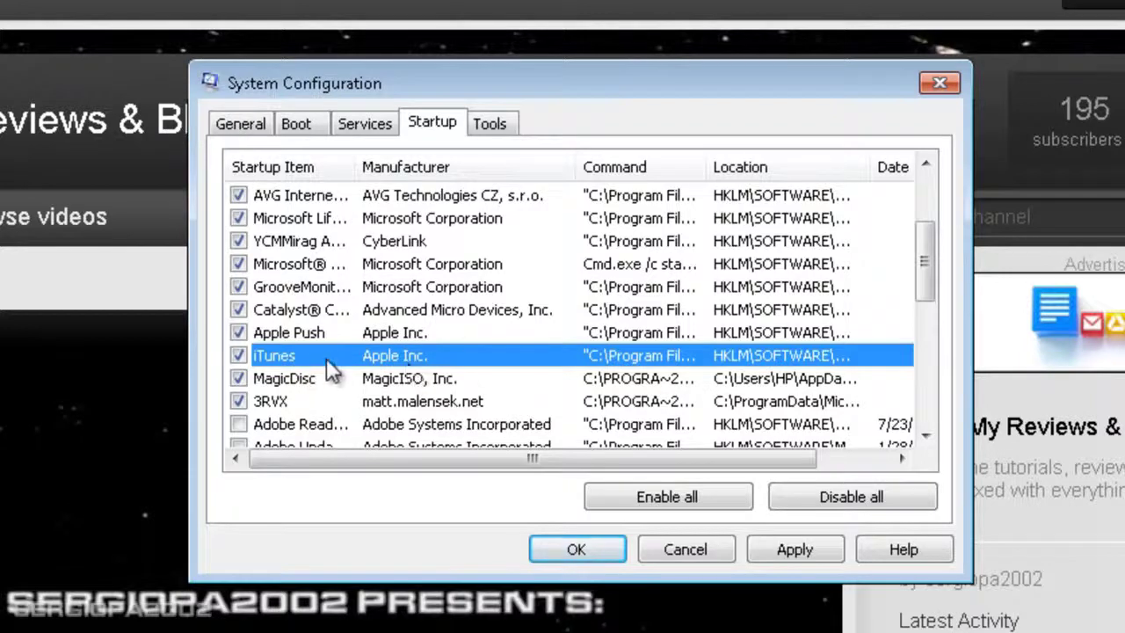
pyautogui.click(348, 399)
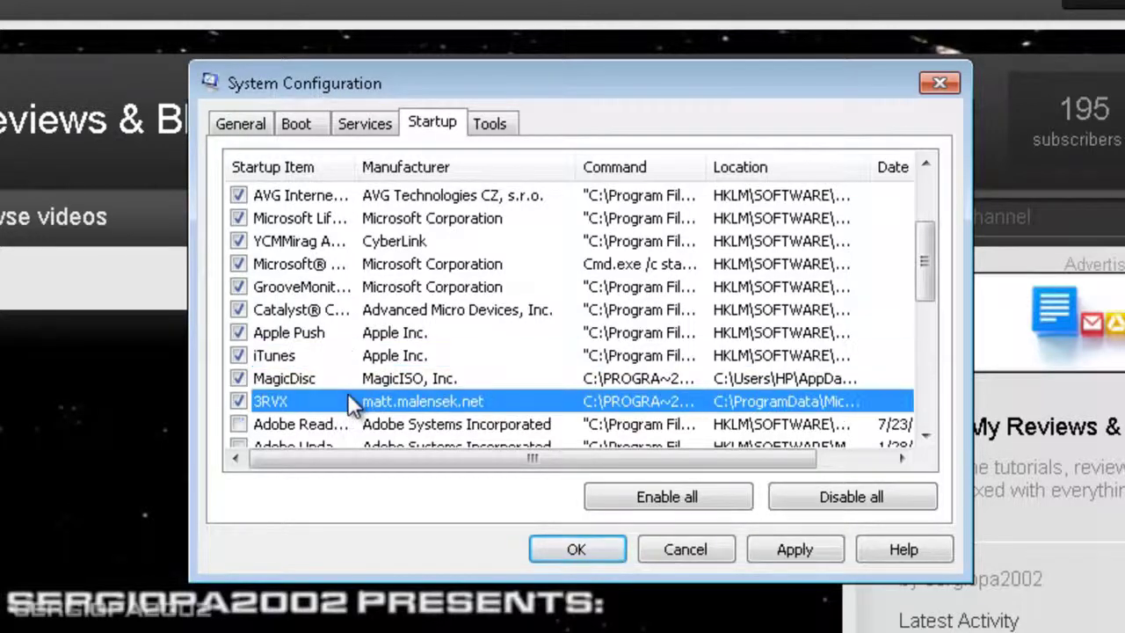
pyautogui.scroll(-4, 471, 273)
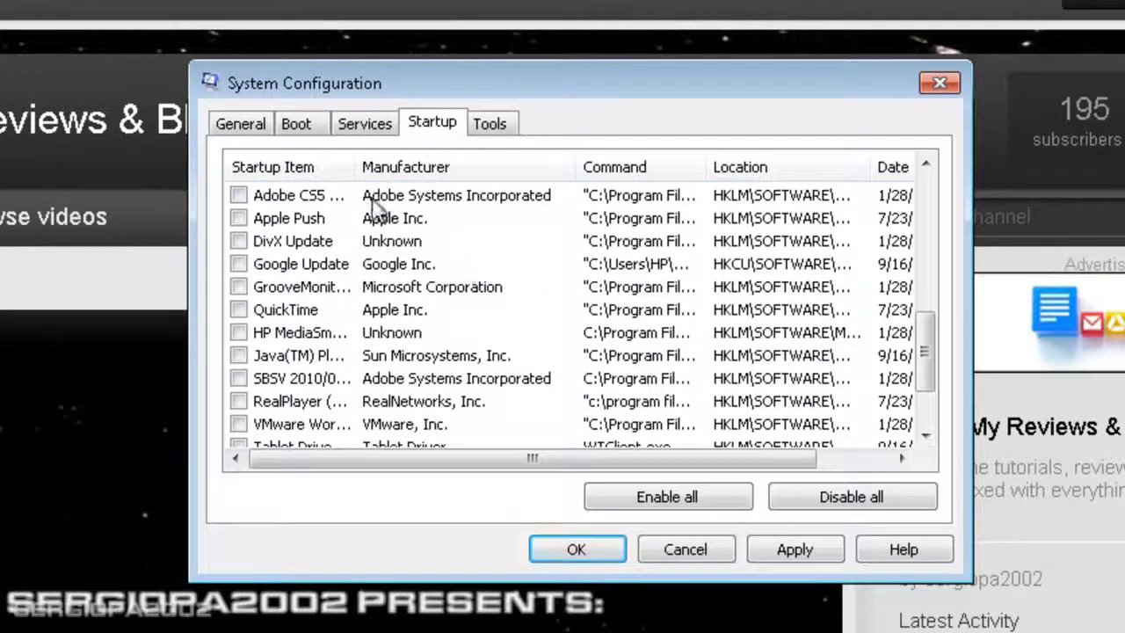
pyautogui.click(309, 248)
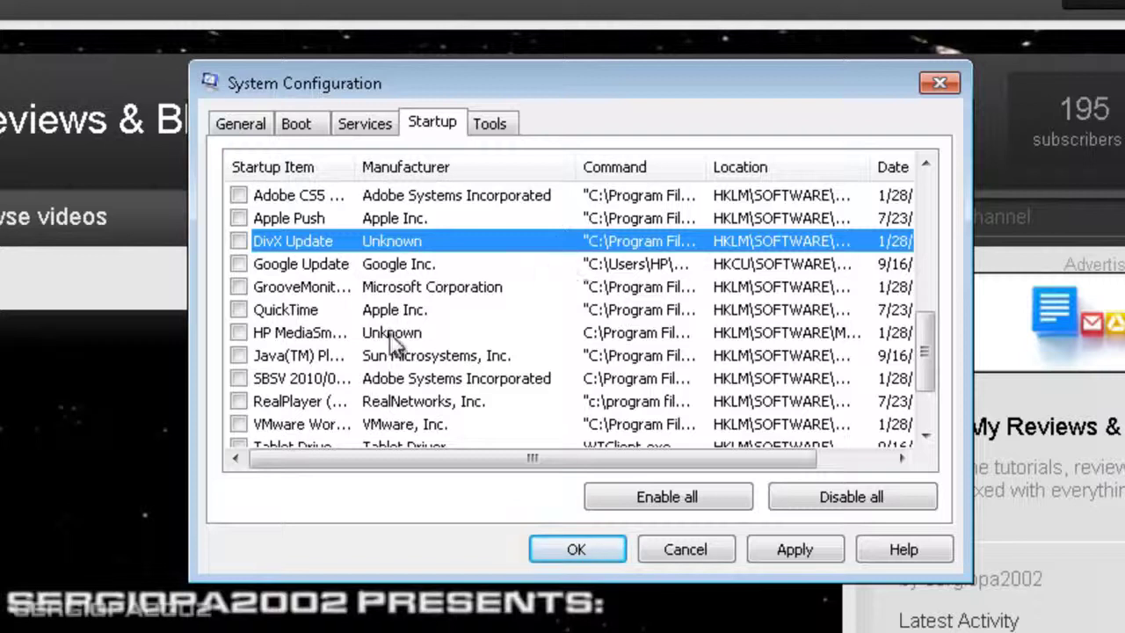
pyautogui.click(332, 269)
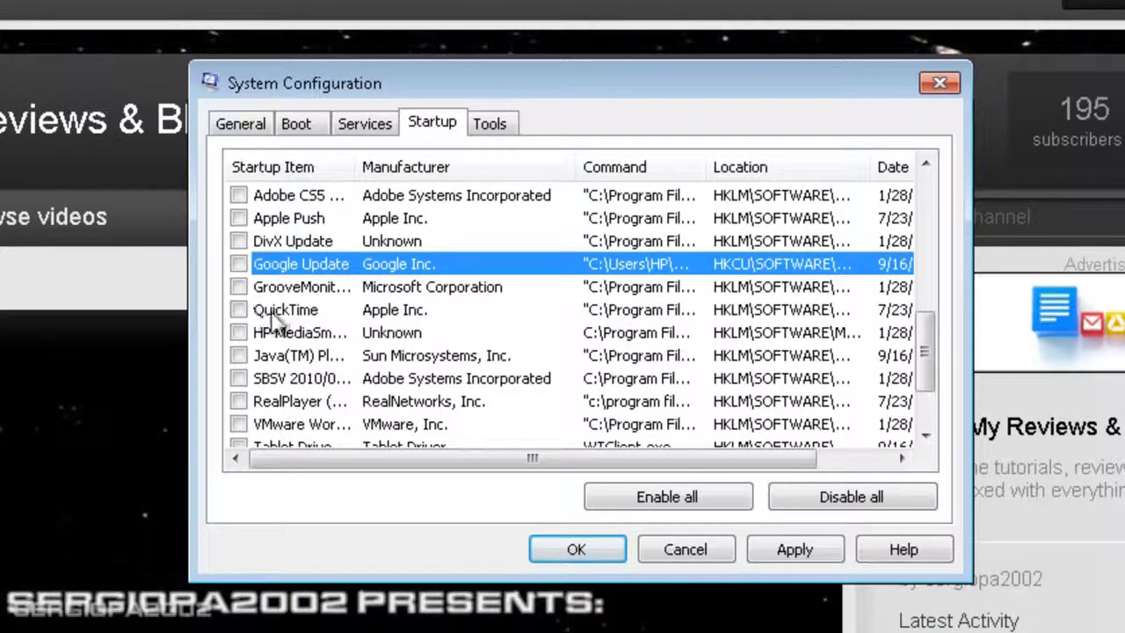
pyautogui.click(597, 554)
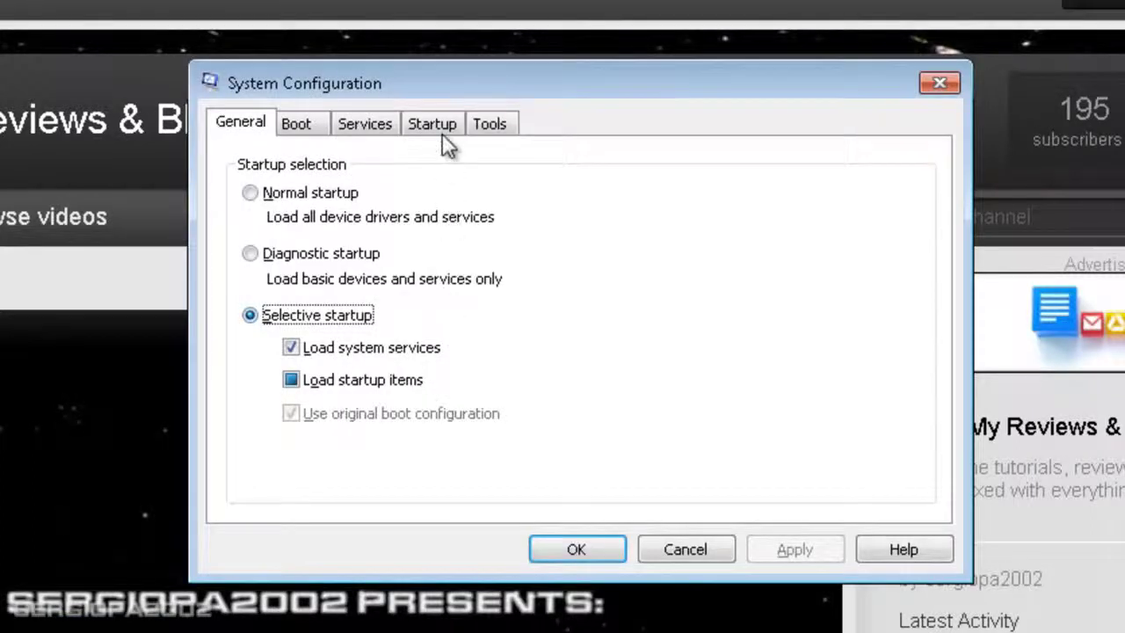
# Step: Return to the Startup list, scroll to the disabled items and widen the Startup Item column
pyautogui.click(442, 136)
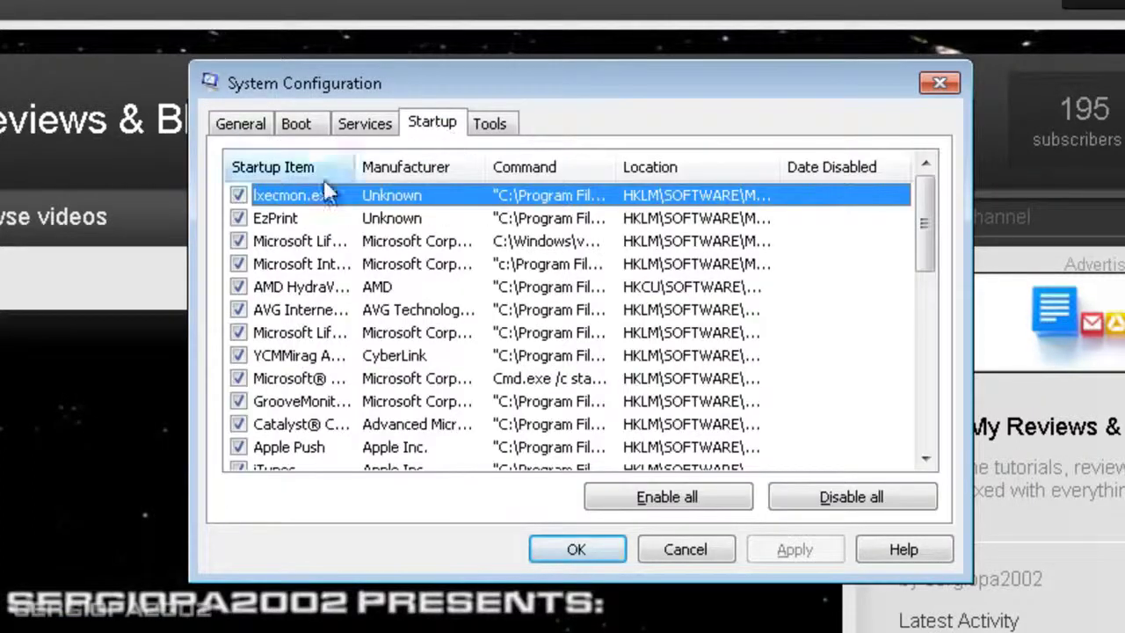
pyautogui.moveTo(929, 196); pyautogui.dragTo(930, 327)
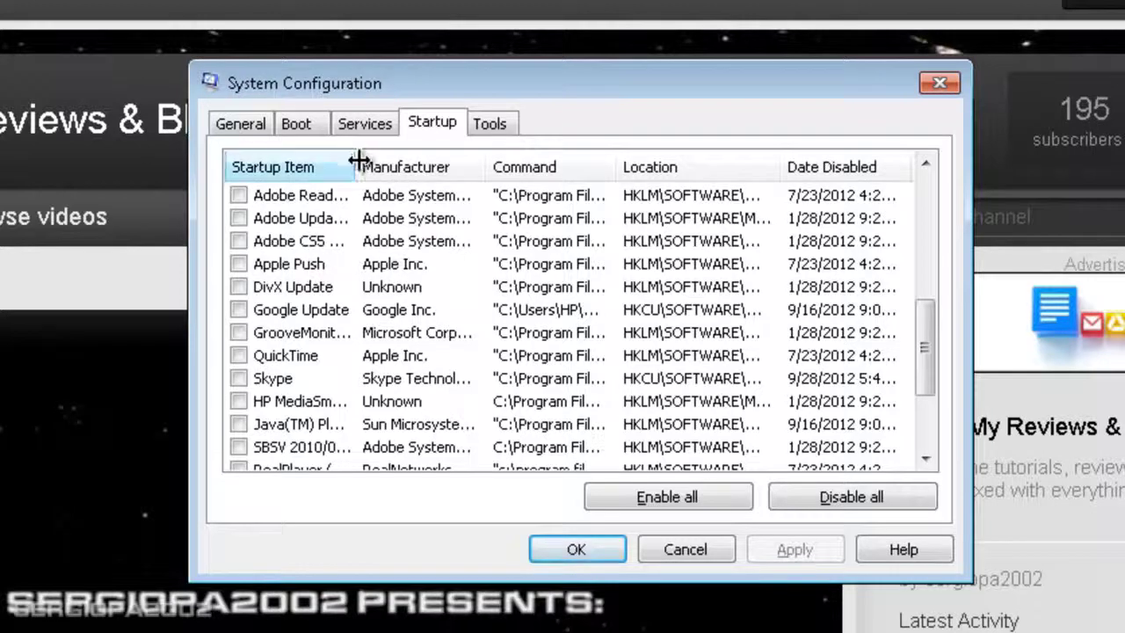
pyautogui.moveTo(357, 167); pyautogui.dragTo(512, 167)
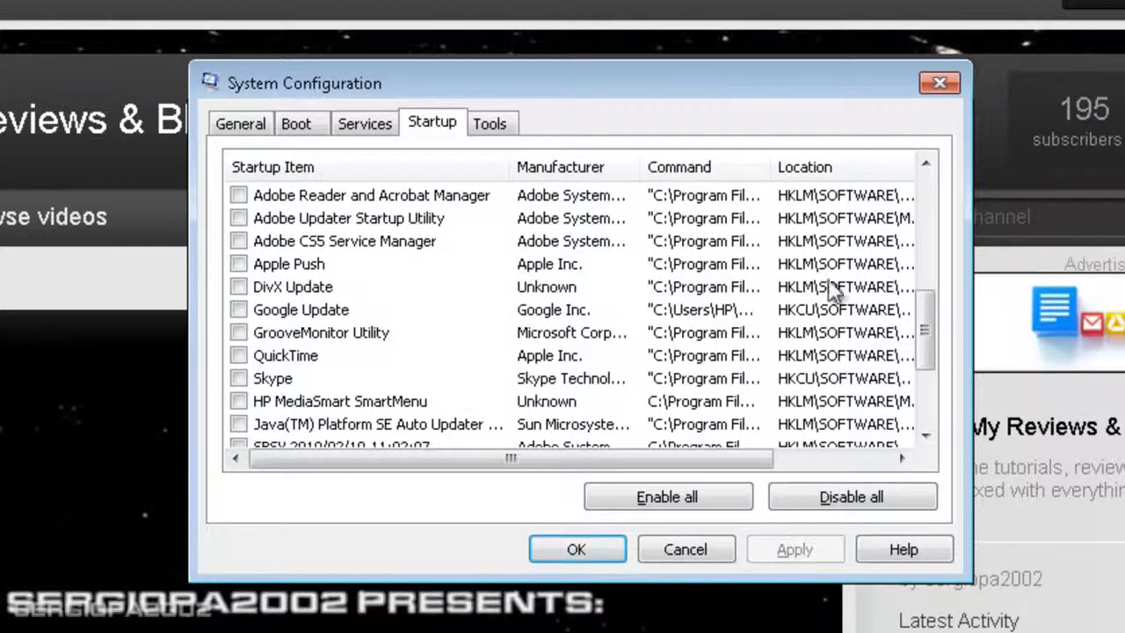
pyautogui.moveTo(934, 308); pyautogui.dragTo(962, 195)
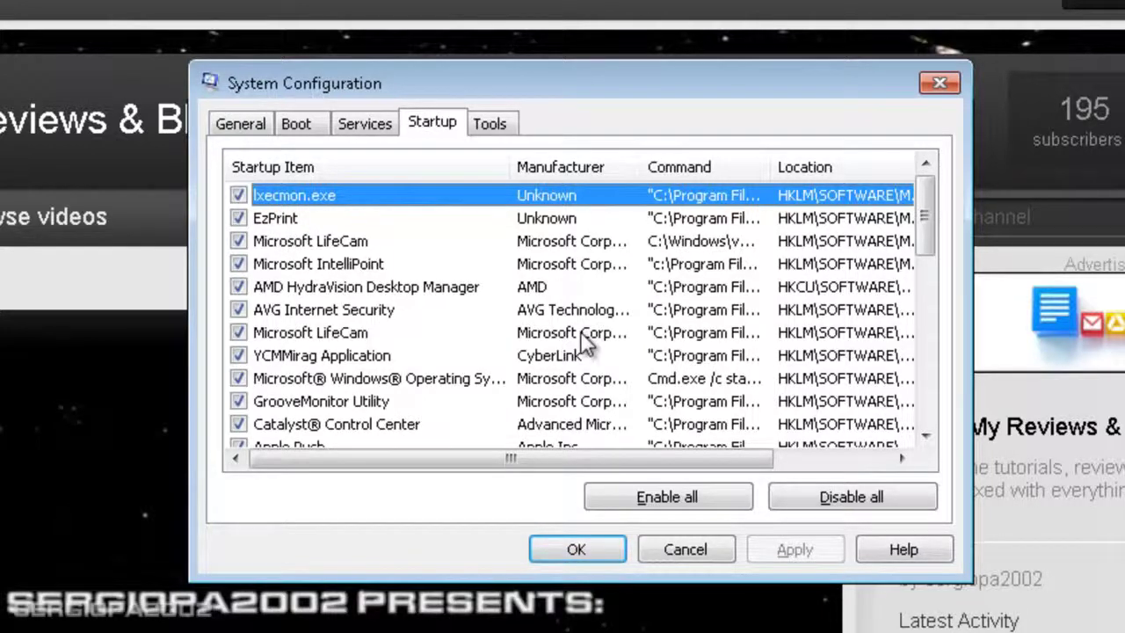
# Step: Choose Normal startup on the General page, then close System Configuration with Cancel
pyautogui.click(235, 126)
pyautogui.click(251, 195)
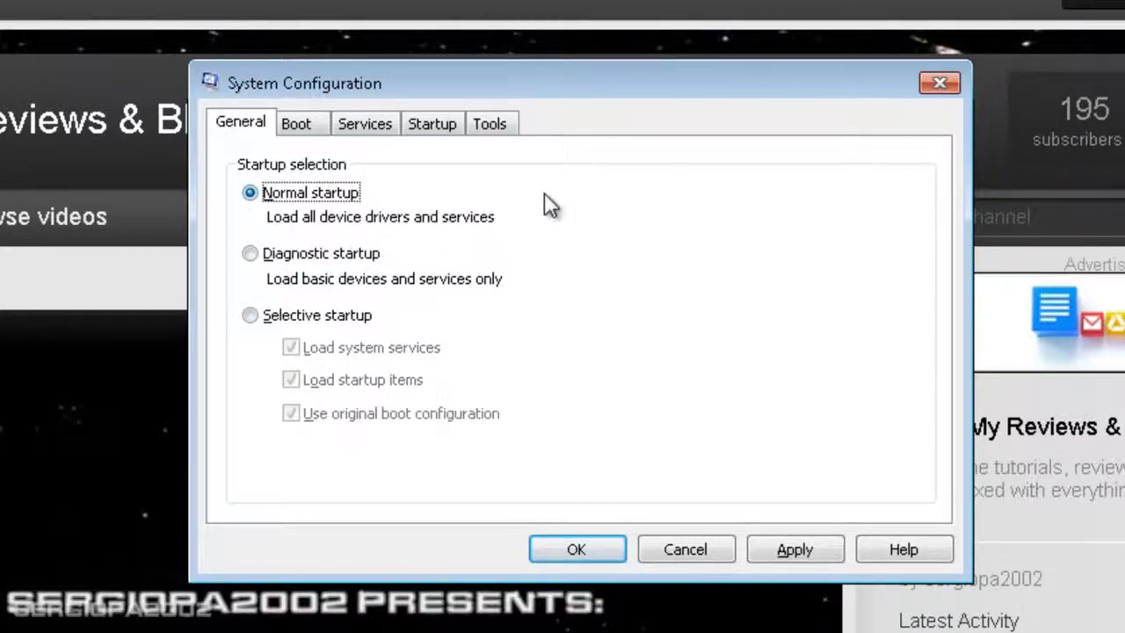
pyautogui.click(690, 554)
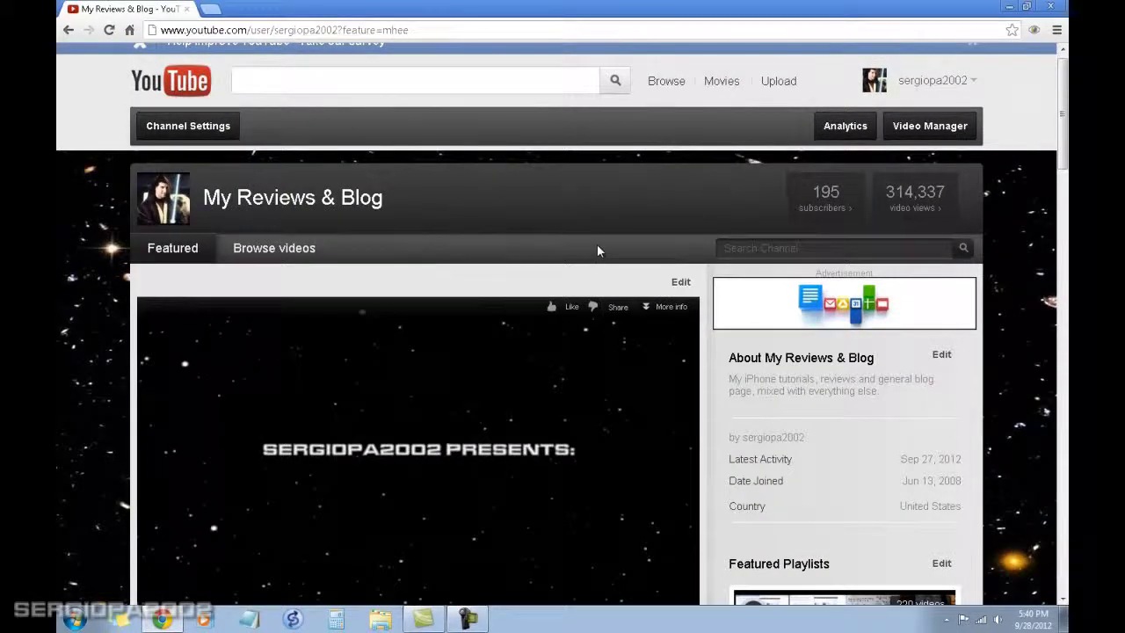